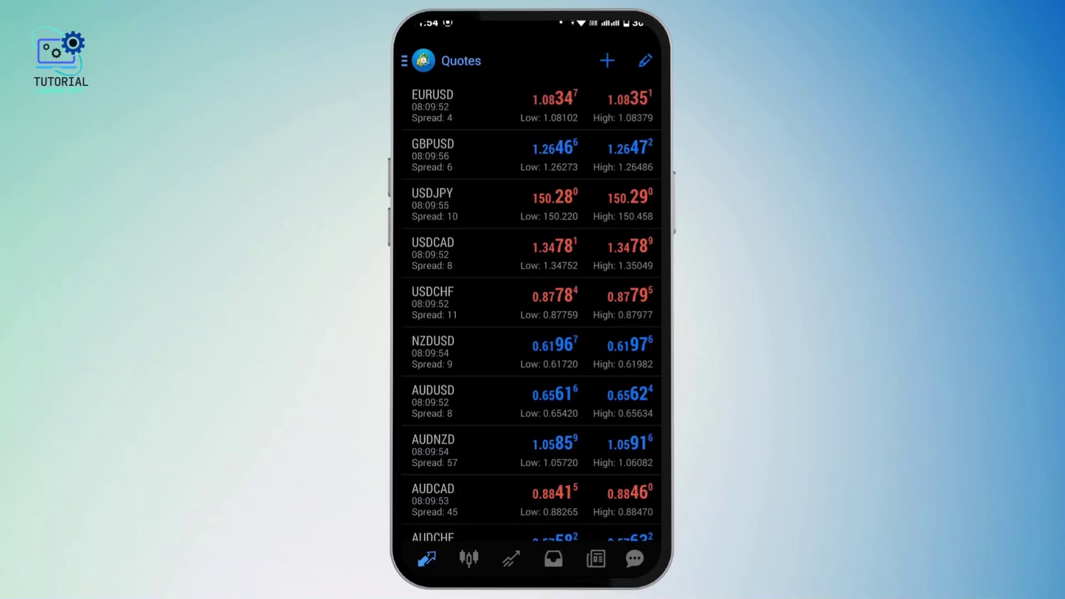
- Log out of the MetaTrader 4 messaging account from the chat tab's menu and confirm
click(634, 559)
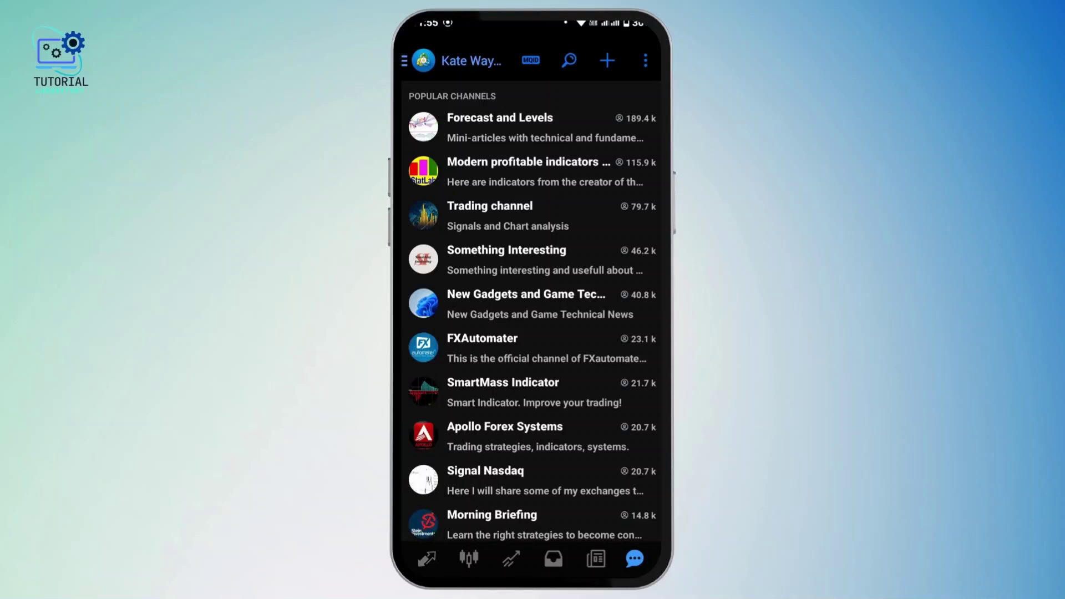
click(645, 61)
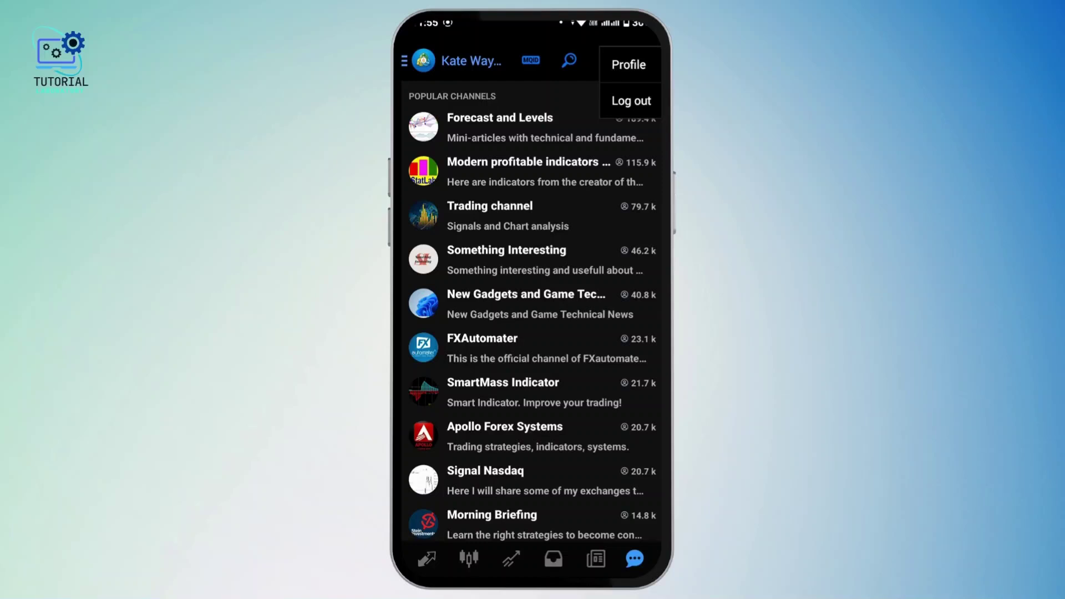
click(631, 100)
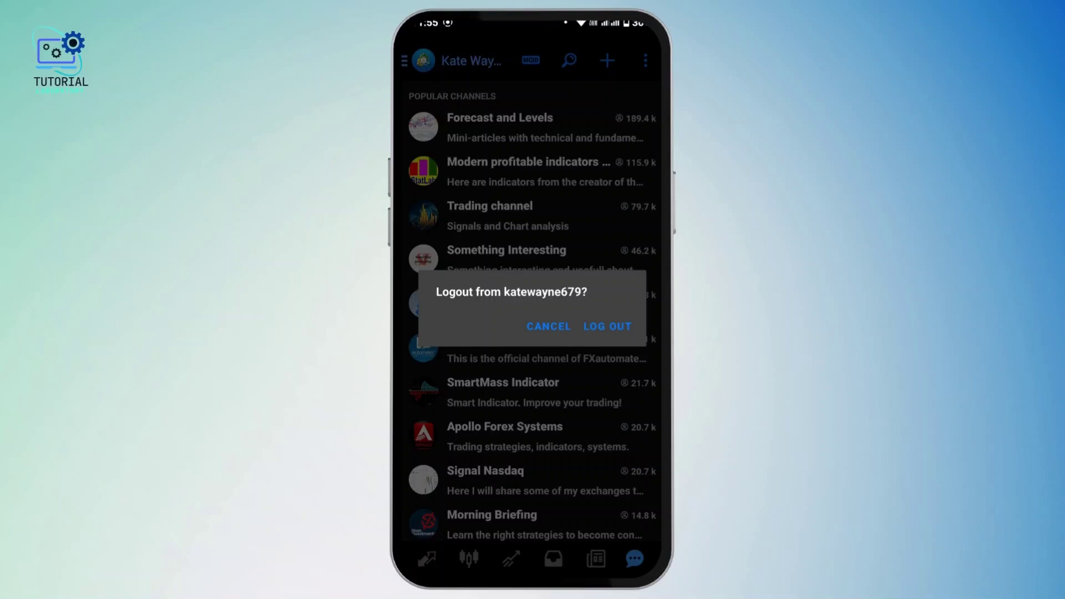
click(608, 327)
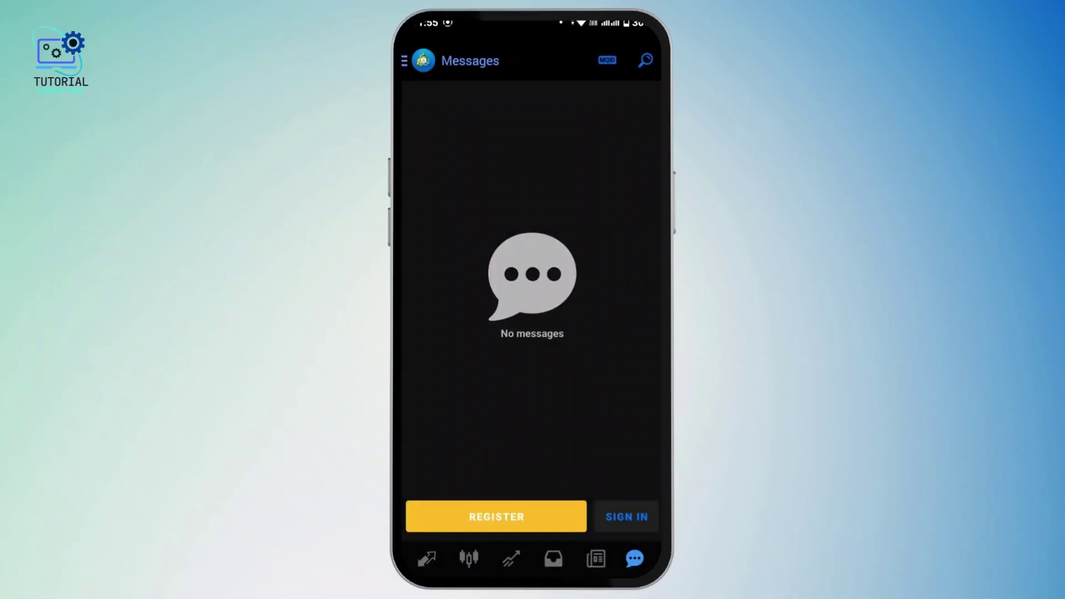